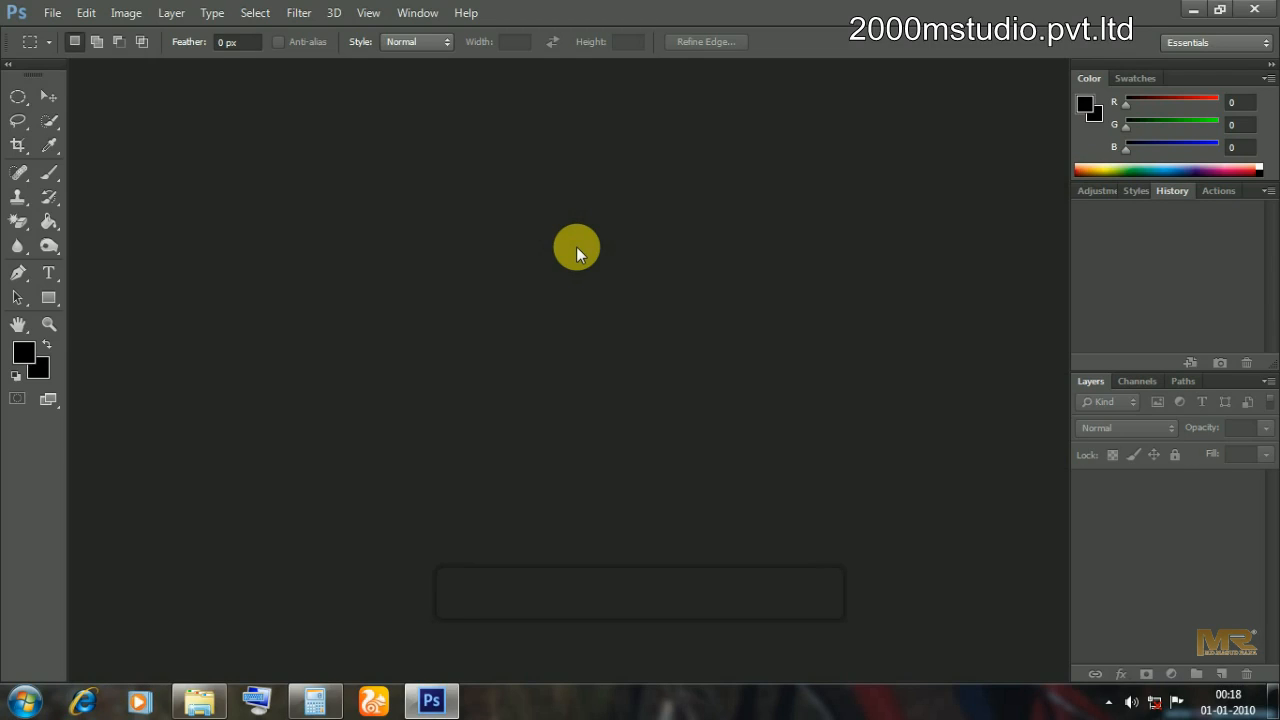
# Zoom in and out on the portrait, settling at 200%.
pyautogui.click(1110, 702)
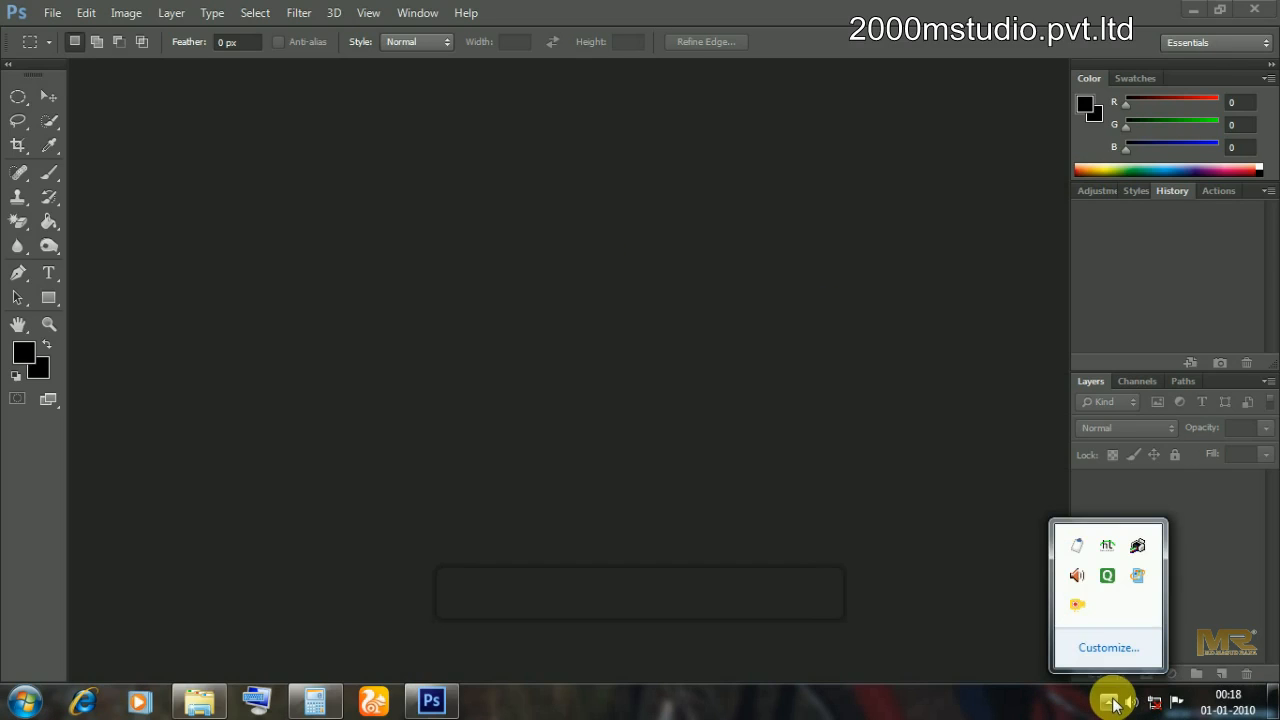
pyautogui.rightClick(1080, 612)
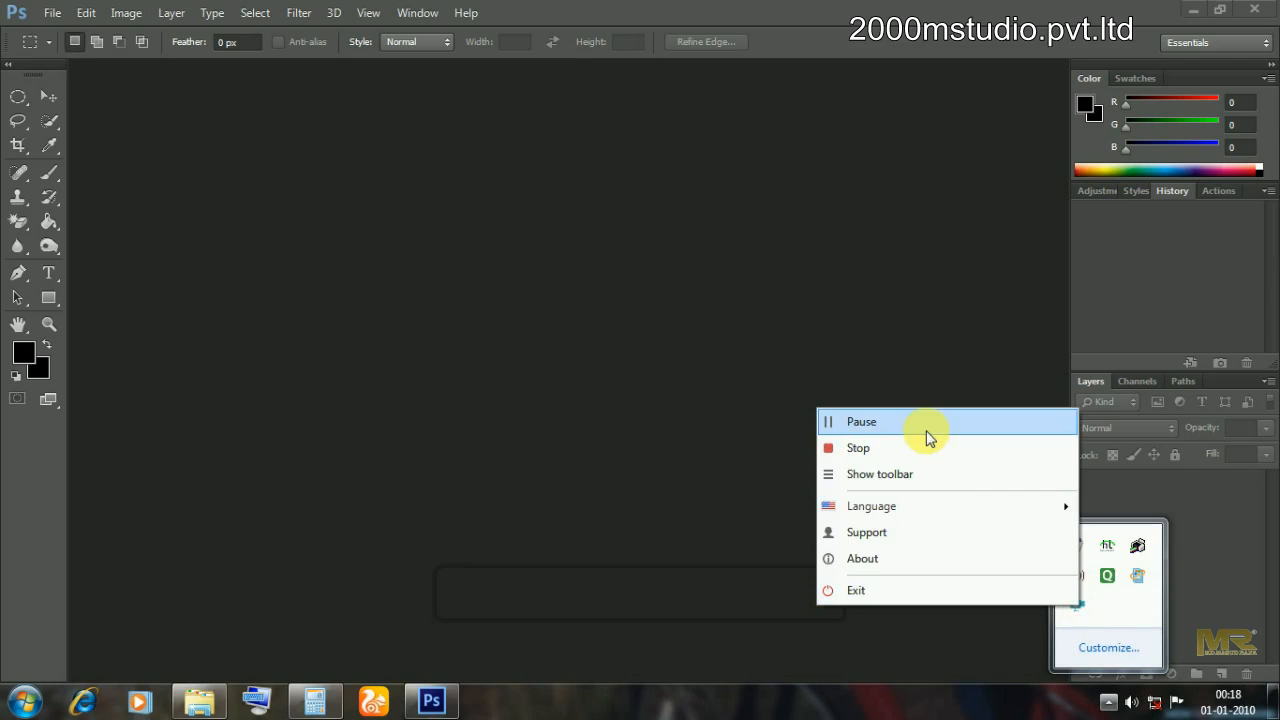
pyautogui.click(930, 434)
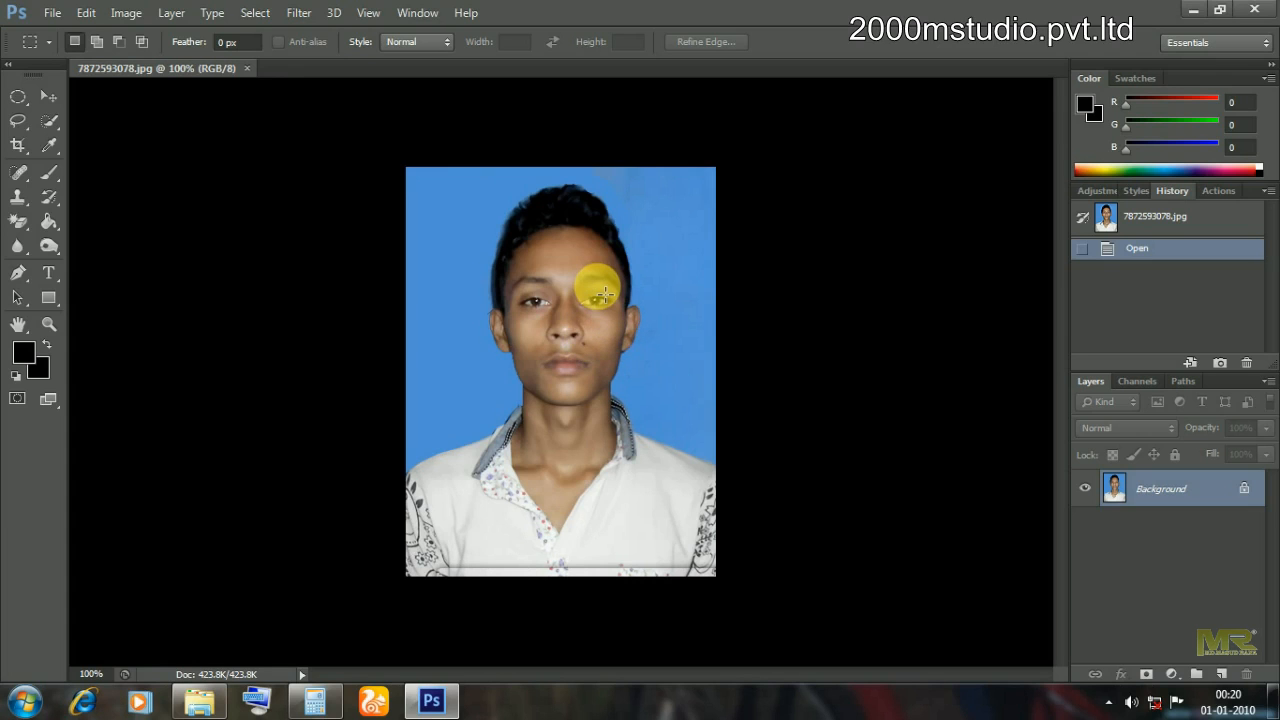
pyautogui.hotkey('ctrl', '+')
pyautogui.hotkey('ctrl', '+')
pyautogui.hotkey('ctrl', '+')
pyautogui.hotkey('ctrl', '+')
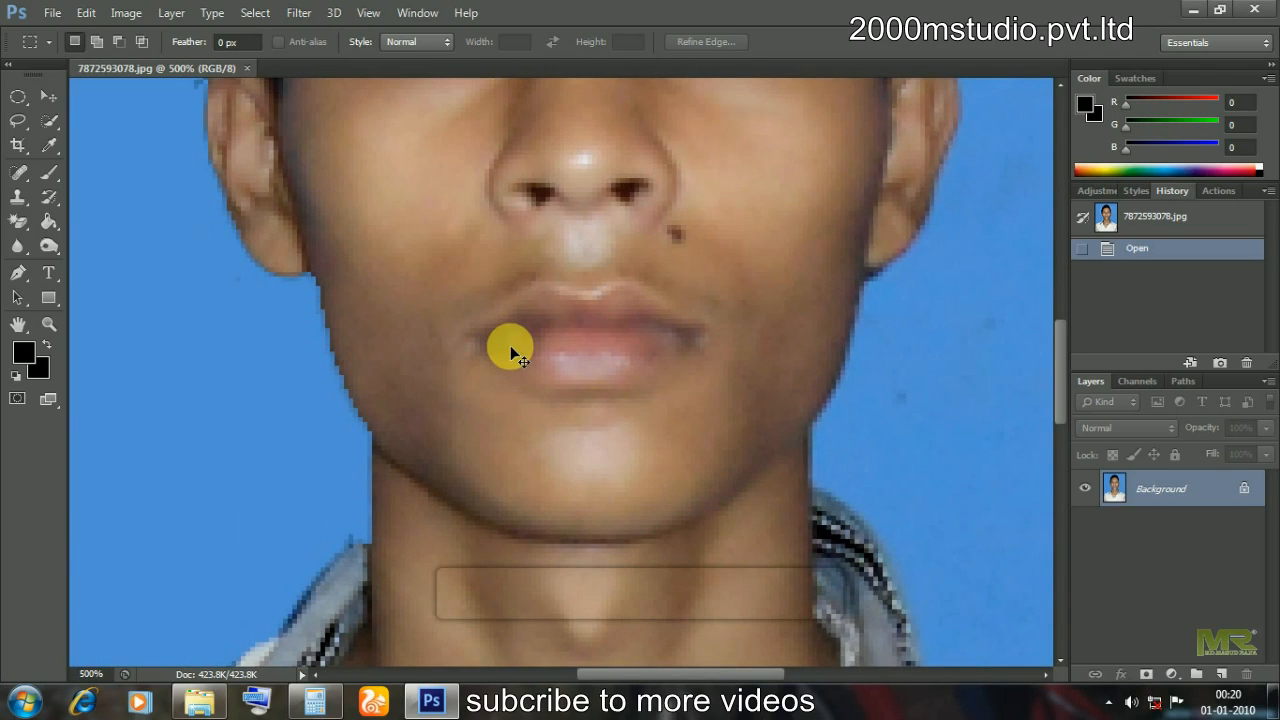
pyautogui.hotkey('ctrl', '-')
pyautogui.hotkey('ctrl', '-')
pyautogui.hotkey('ctrl', '-')
pyautogui.hotkey('ctrl', '-')
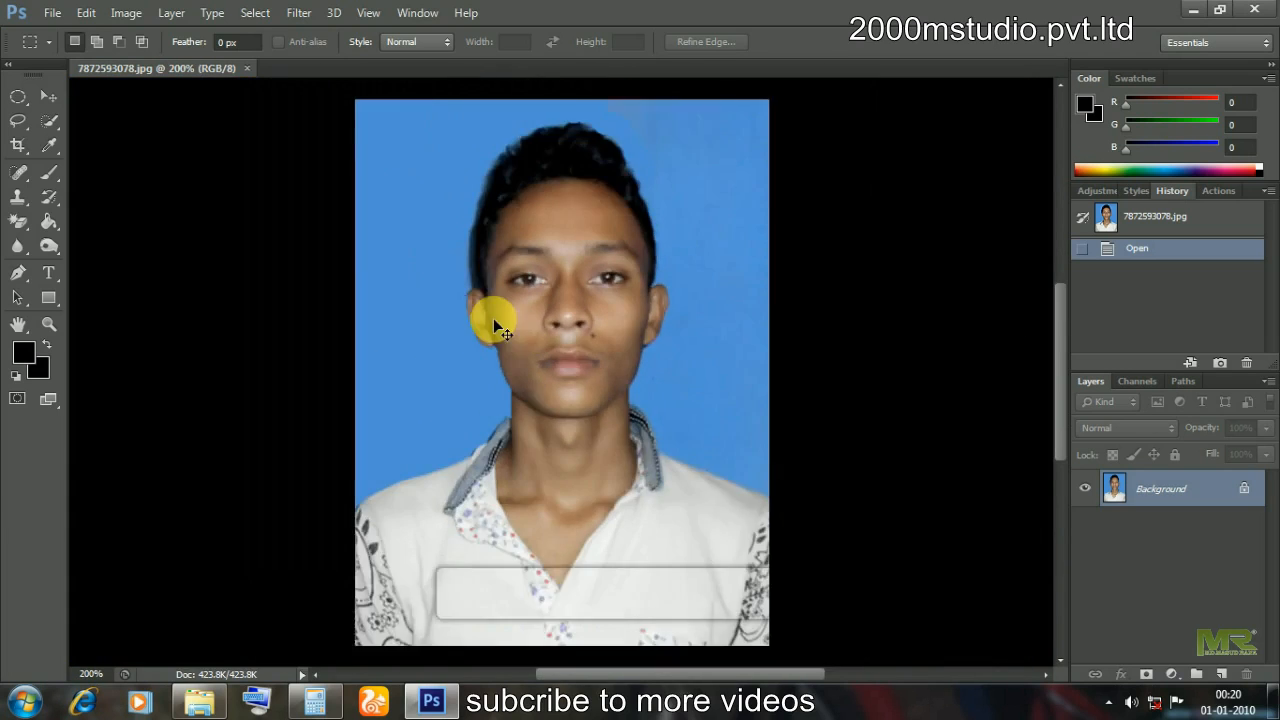
pyautogui.hotkey('ctrl', '+')
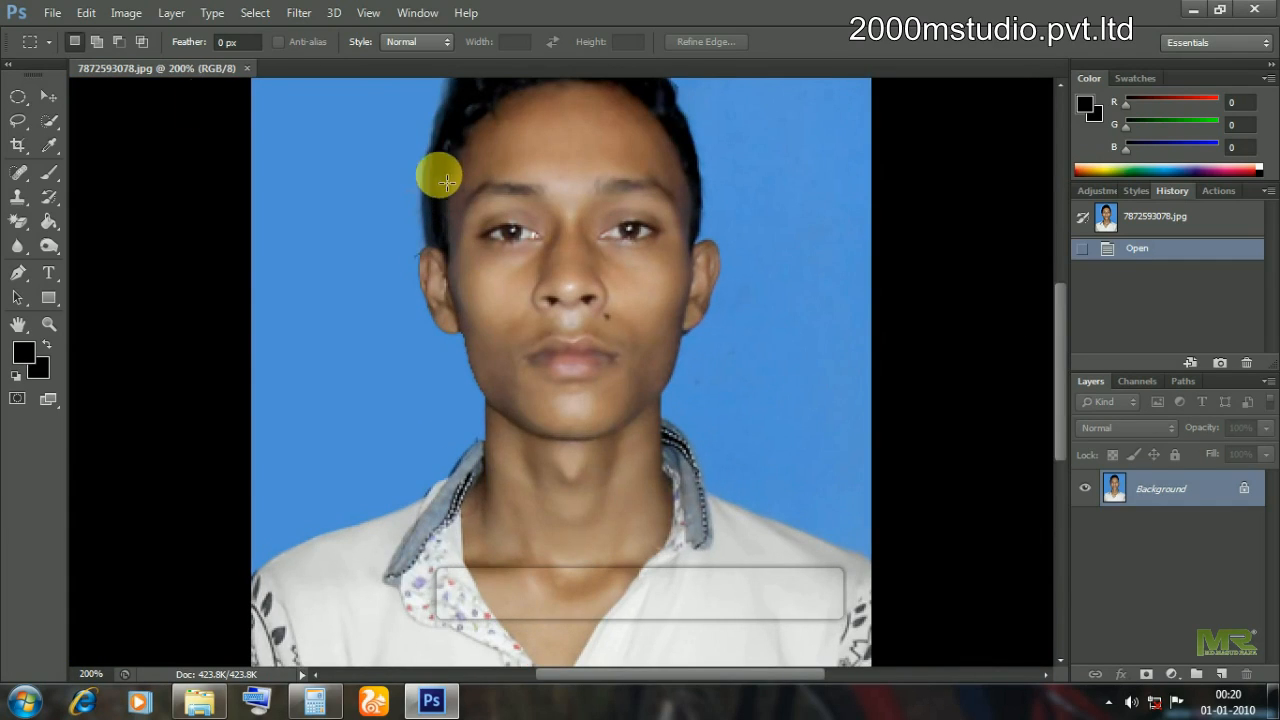
# Select the Move tool, dismiss the locked-layer warning, and float the portrait in its own window.
pyautogui.rightClick(160, 72)
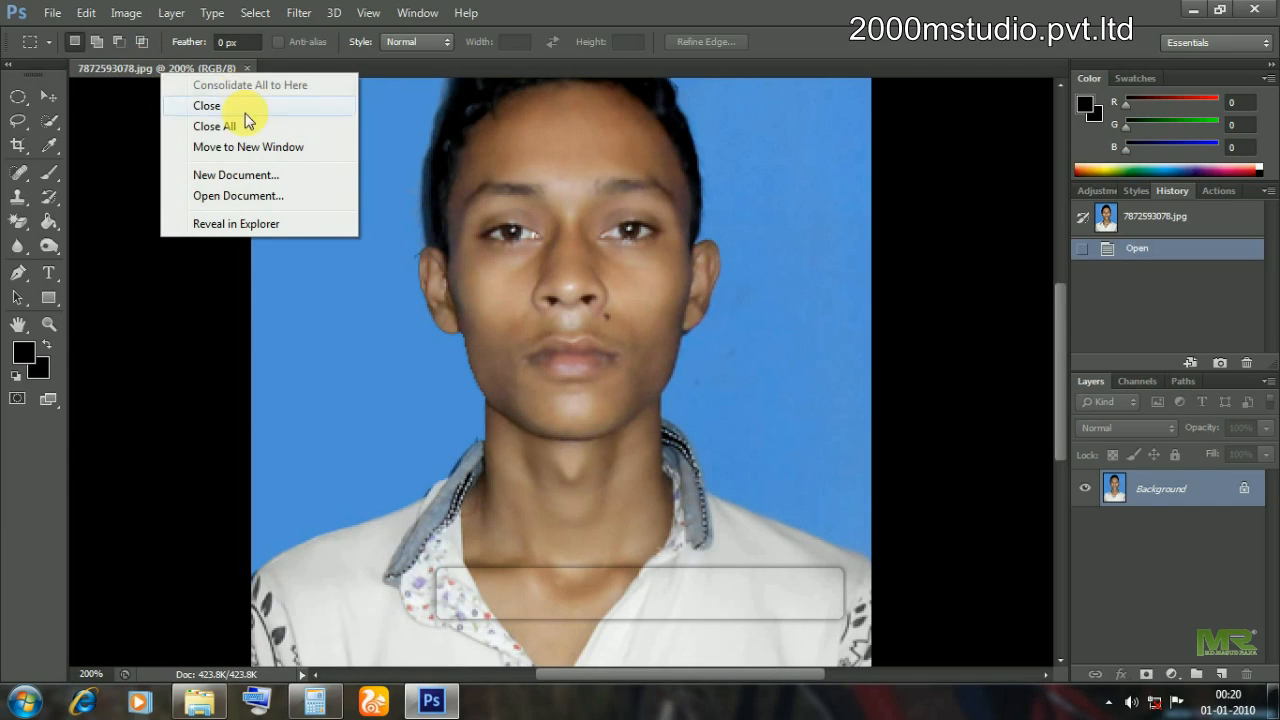
pyautogui.rightClick(630, 140)
pyautogui.rightClick(631, 139)
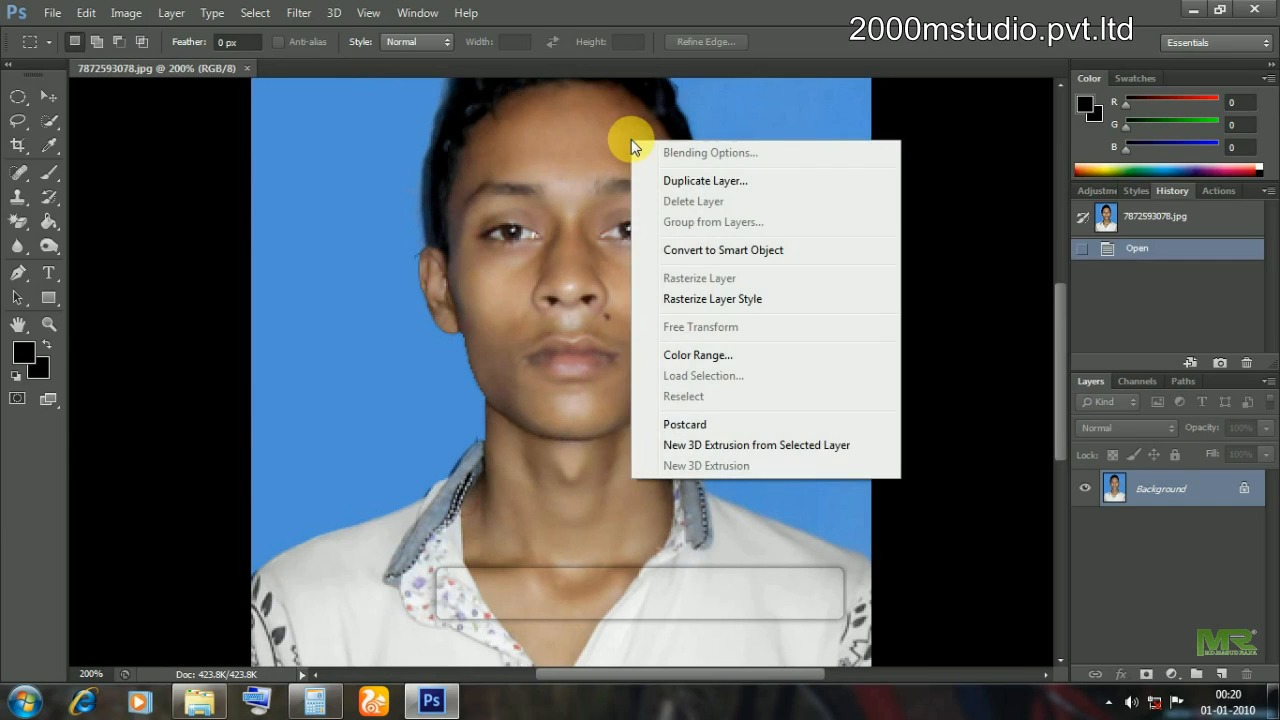
pyautogui.click(45, 100)
pyautogui.click(48, 96)
pyautogui.rightClick(934, 200)
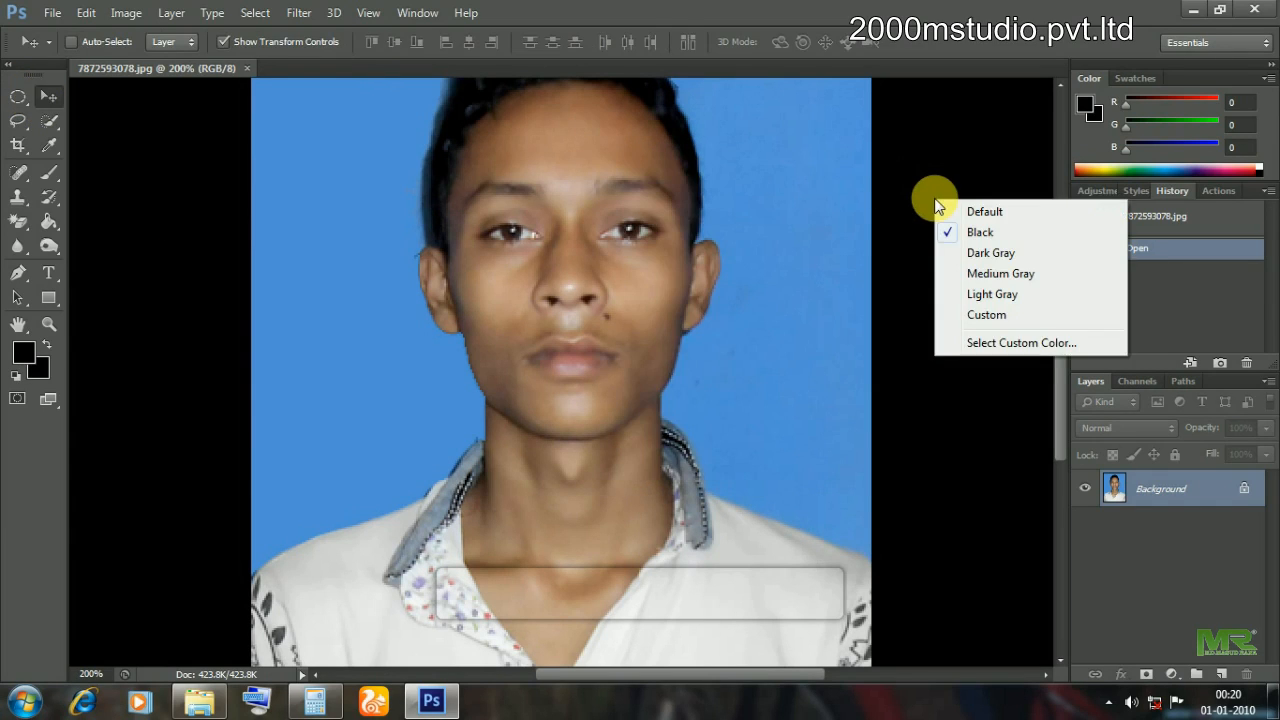
pyautogui.rightClick(221, 73)
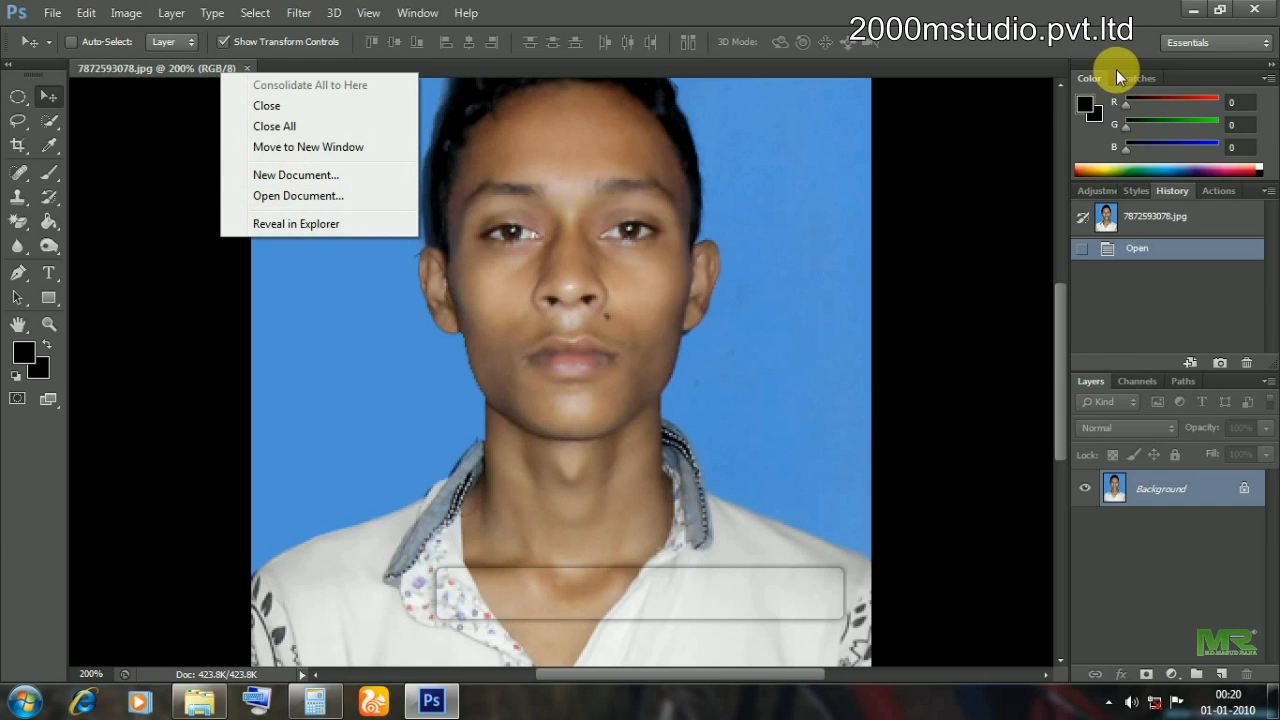
pyautogui.moveTo(184, 79); pyautogui.dragTo(190, 147)
pyautogui.click(645, 276)
# In Image Size, switch the width and height units to inches.
pyautogui.rightClick(543, 149)
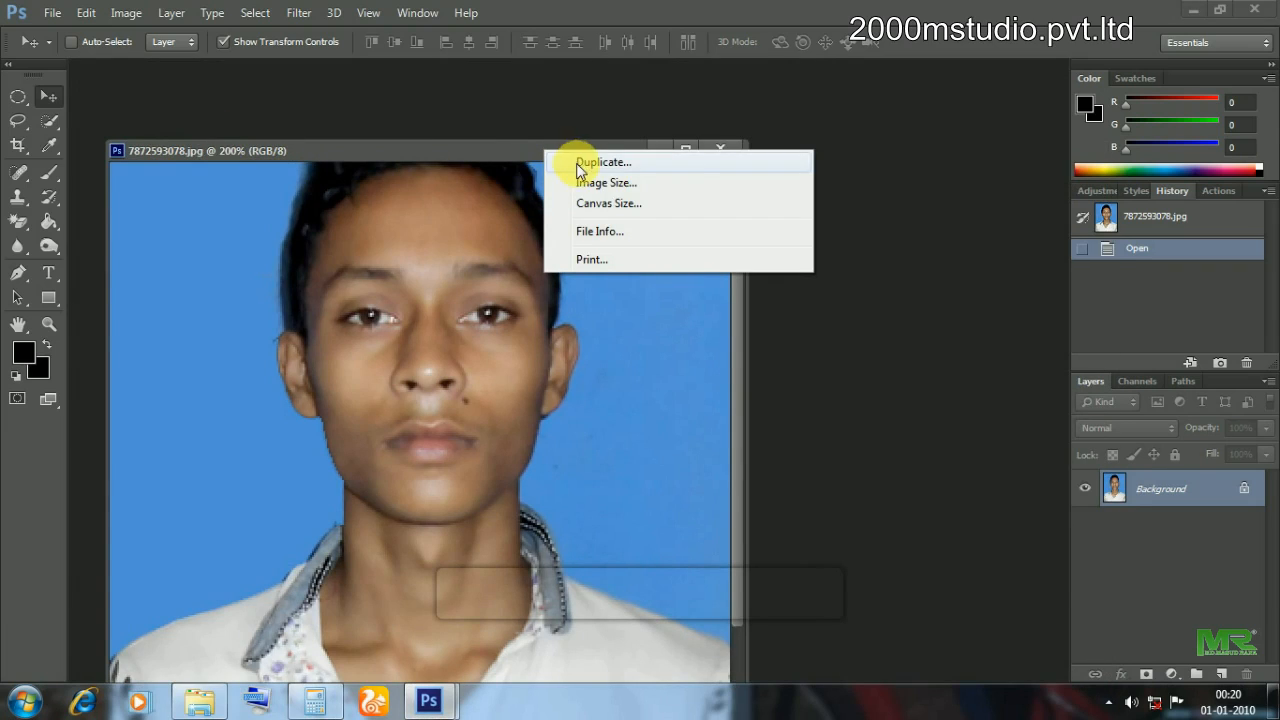
pyautogui.rightClick(527, 154)
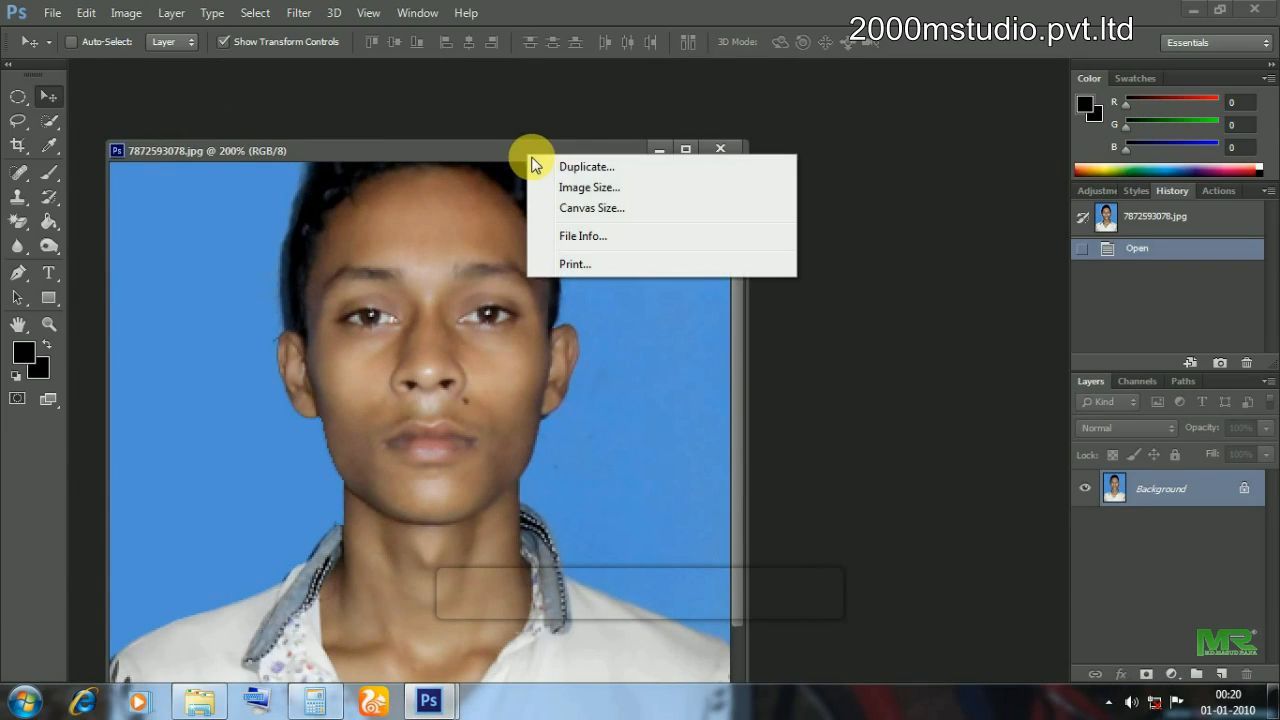
pyautogui.click(588, 188)
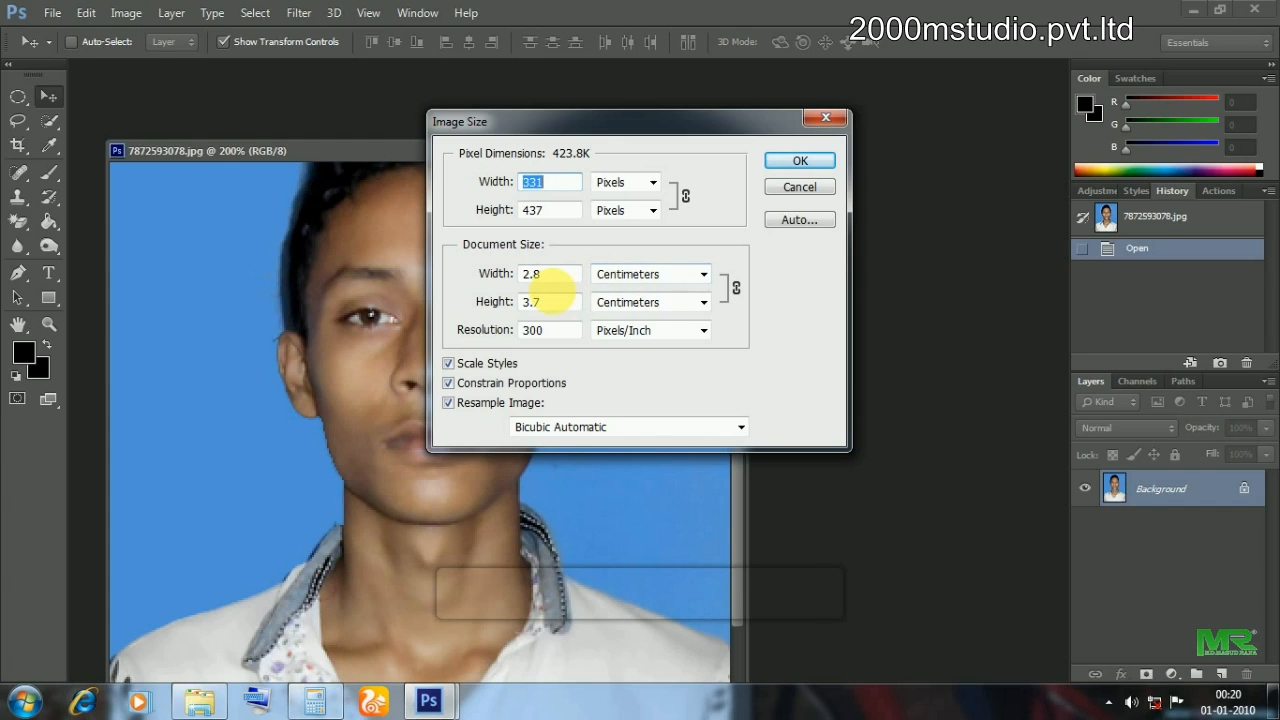
pyautogui.click(650, 274)
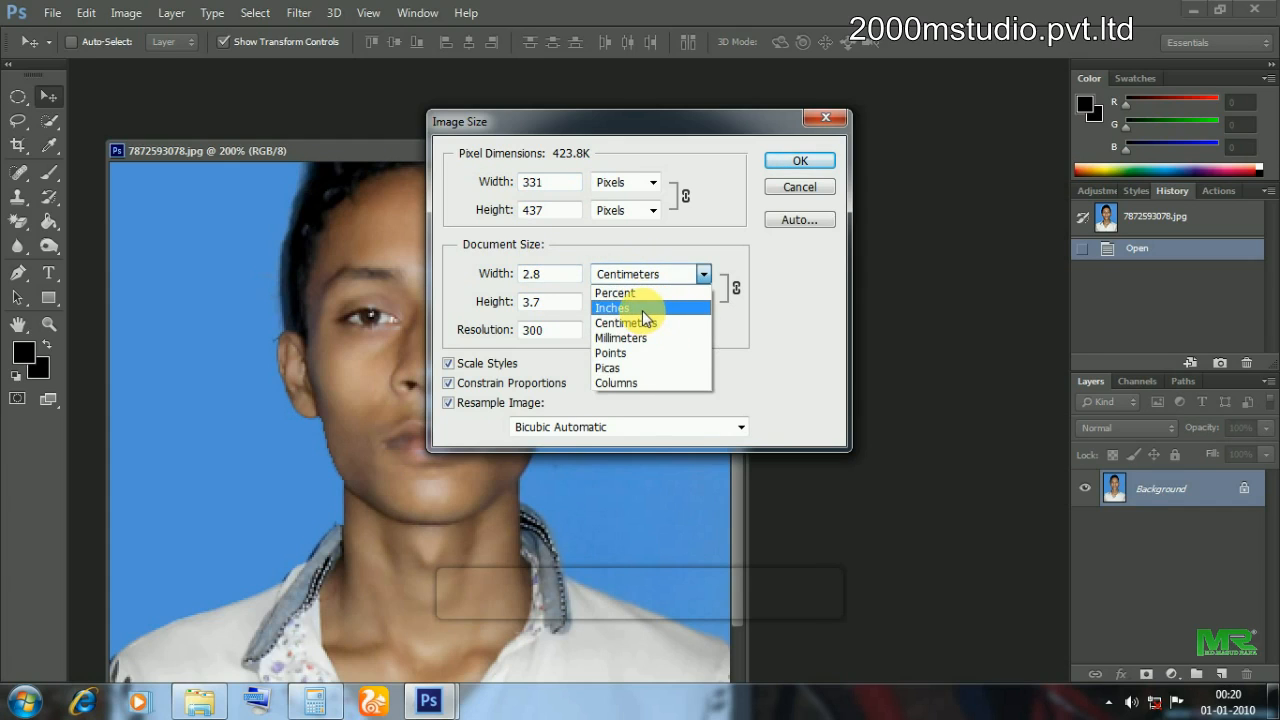
pyautogui.click(643, 308)
pyautogui.click(640, 302)
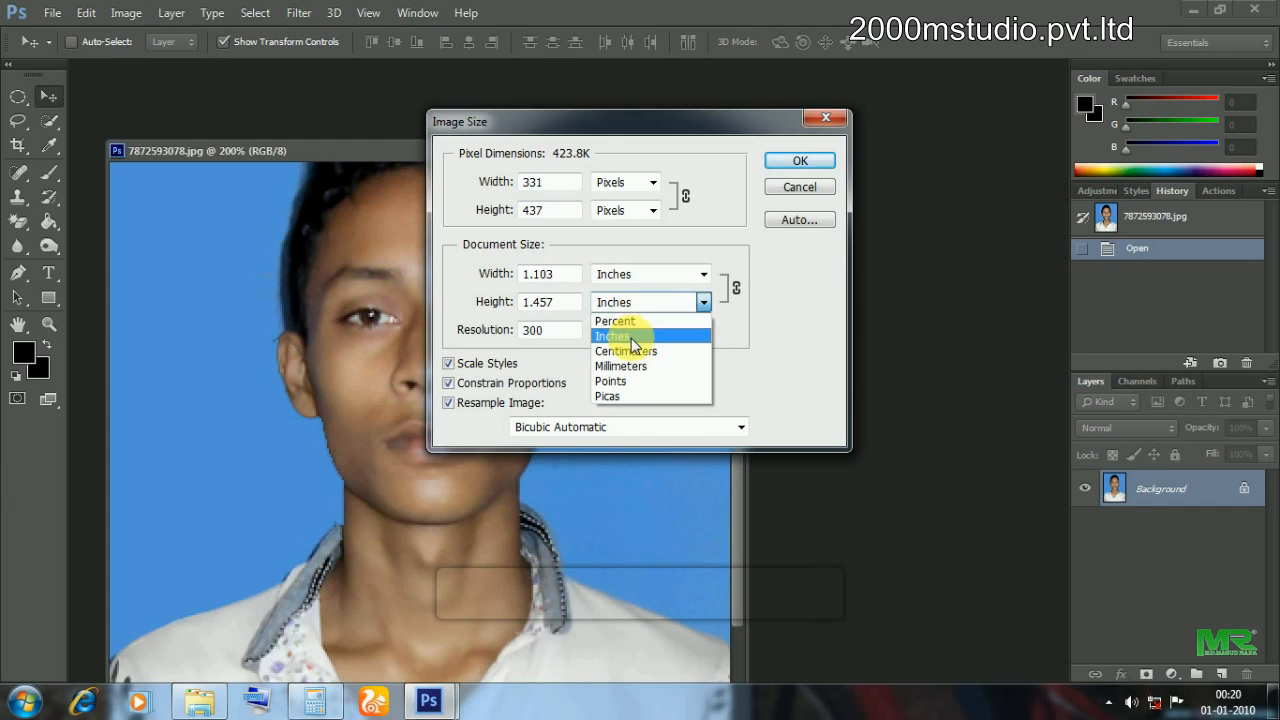
pyautogui.click(635, 336)
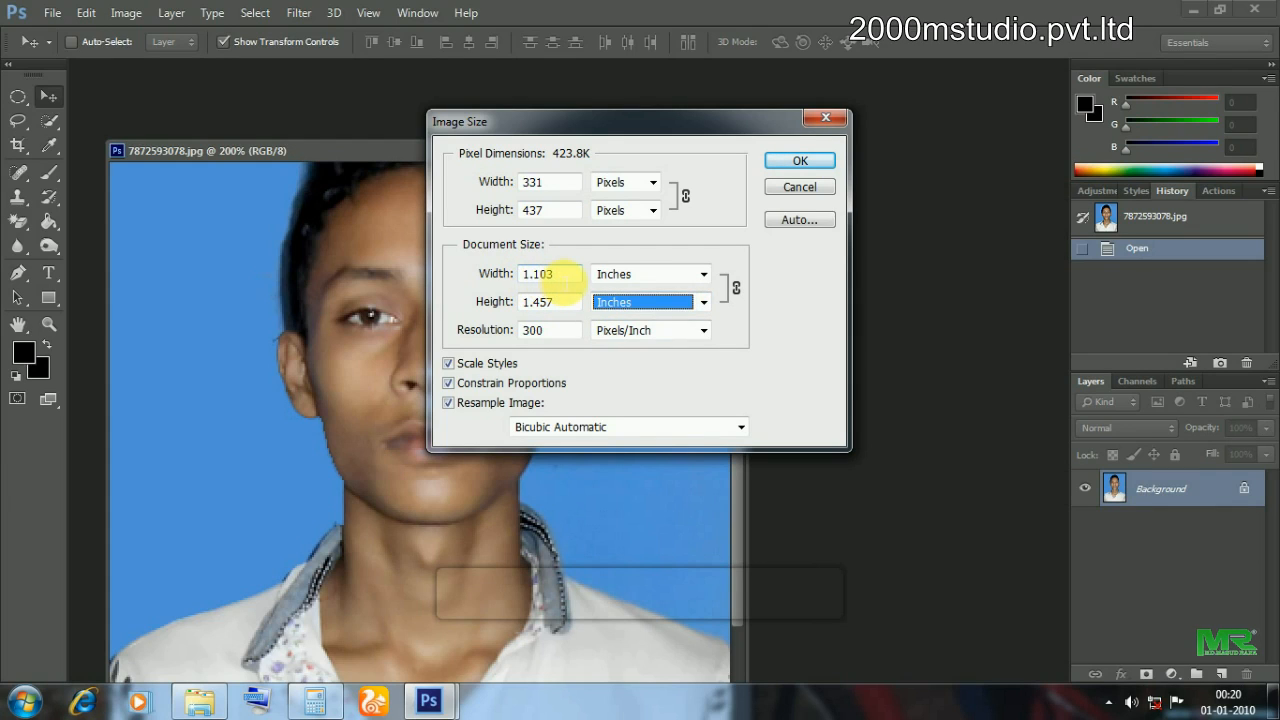
# Resize to 4.545 × 6 inches at 400 ppi using Bicubic (smooth gradients) resampling.
pyautogui.doubleClick(537, 274)
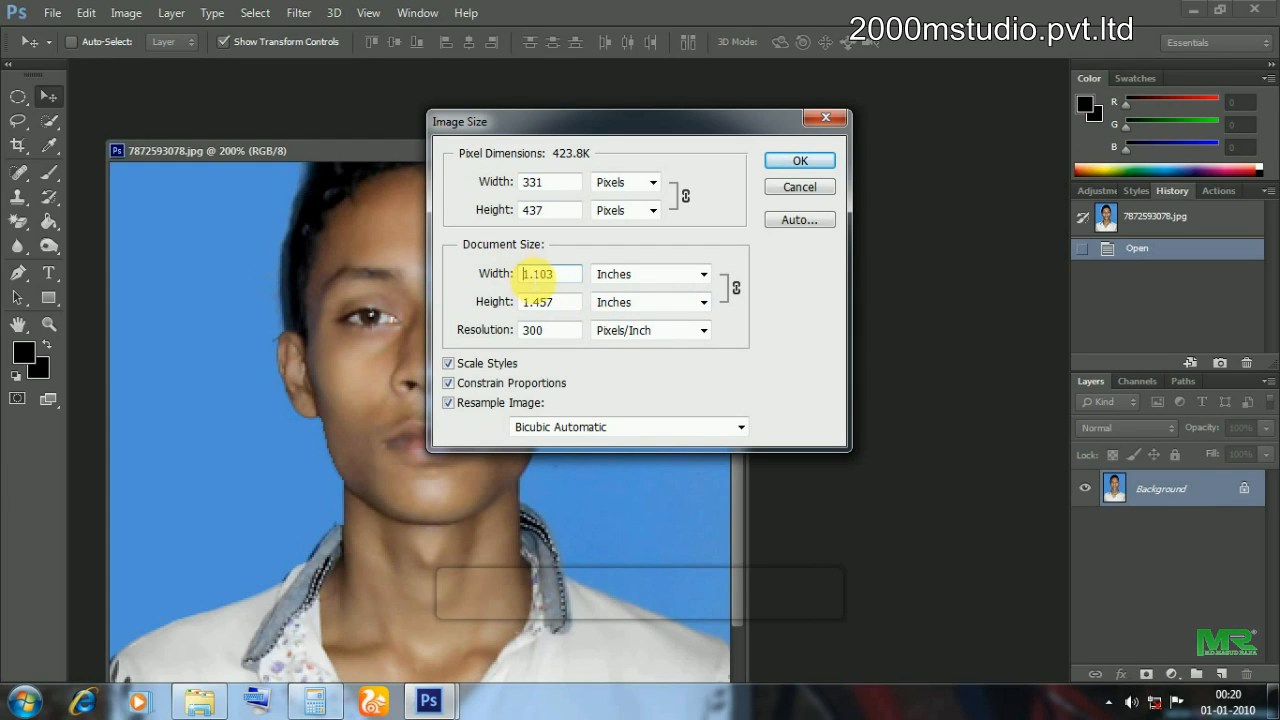
pyautogui.click(525, 274)
pyautogui.doubleClick(527, 274)
pyautogui.write('4')
pyautogui.press('Tab')
pyautogui.write('6')
pyautogui.press('Tab')
pyautogui.write('400')
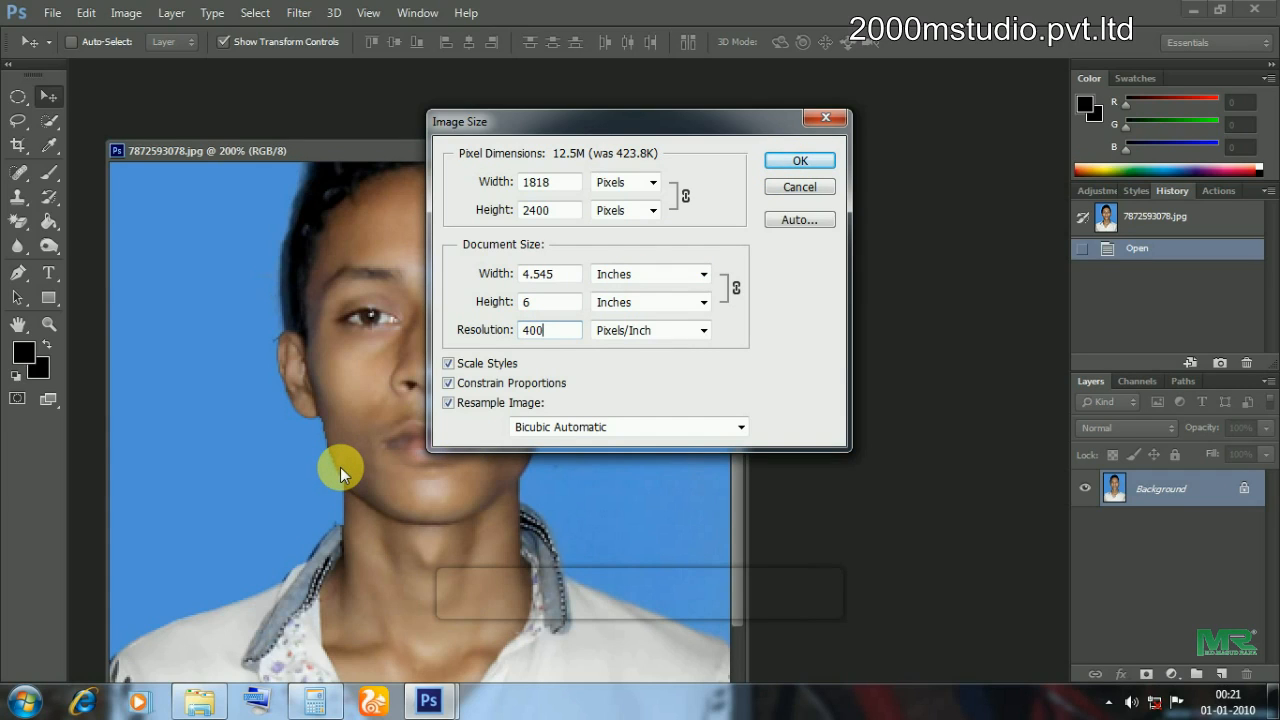
pyautogui.click(562, 428)
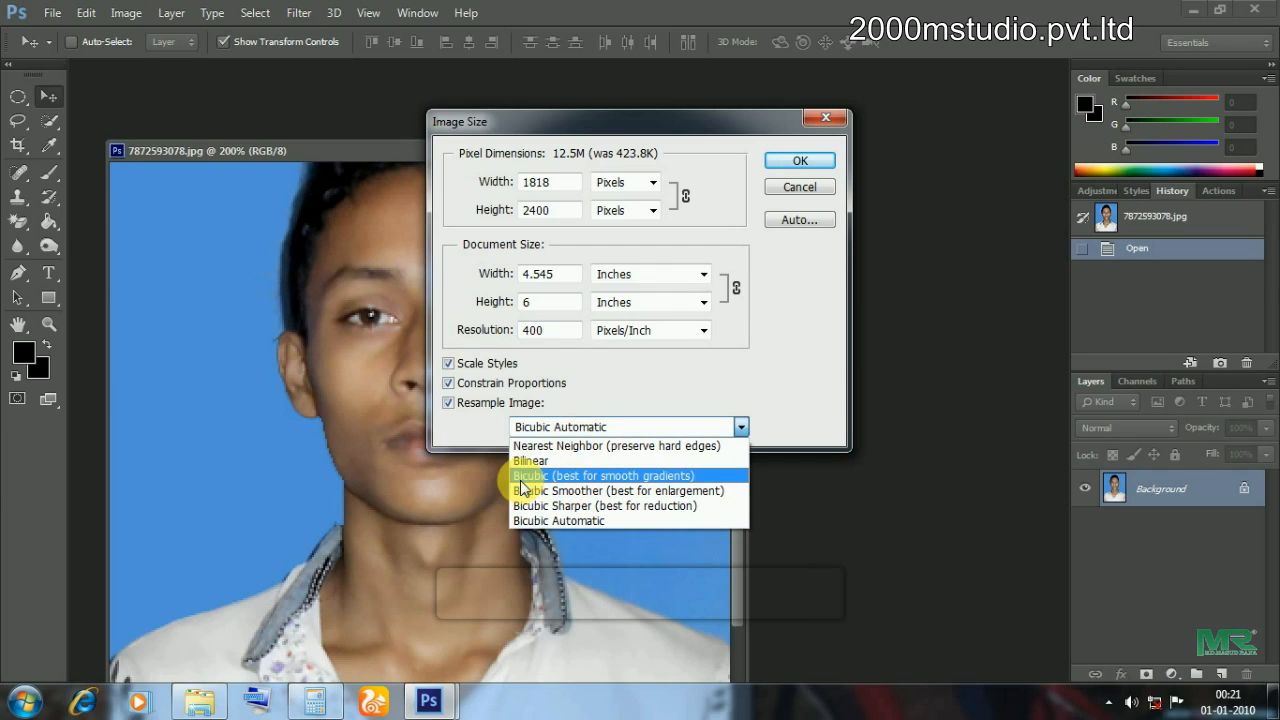
pyautogui.click(577, 476)
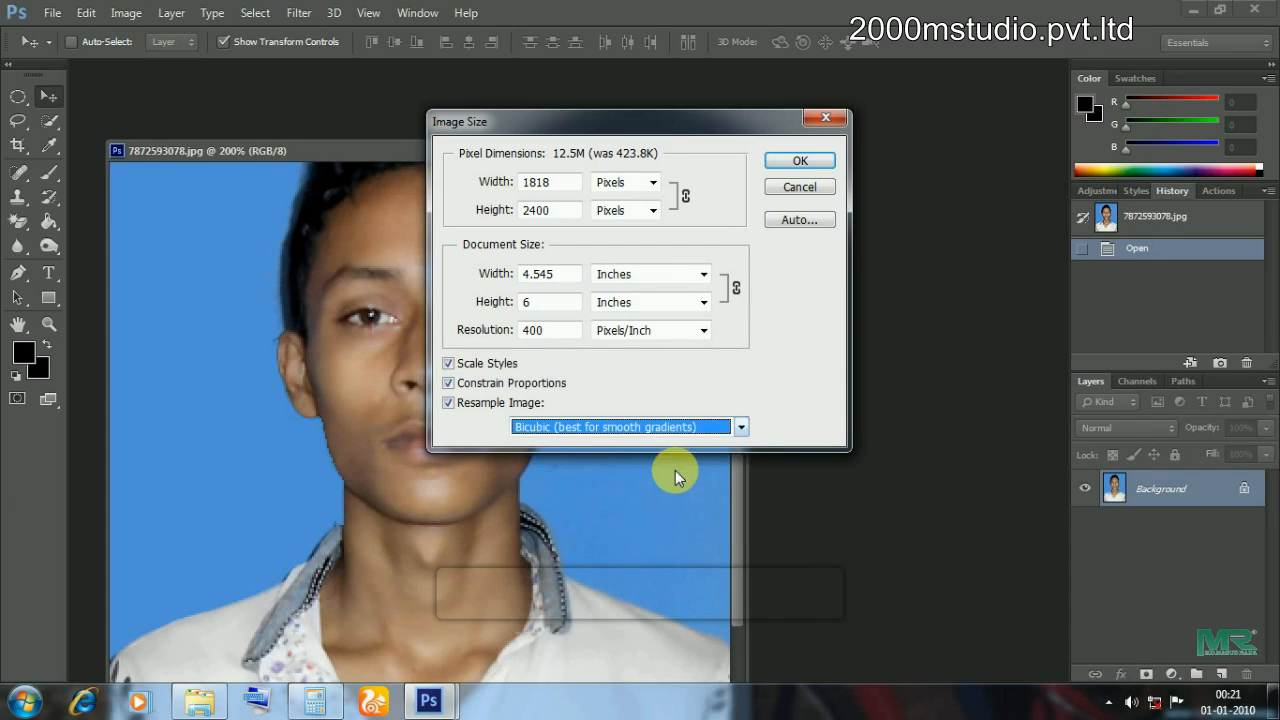
pyautogui.click(801, 162)
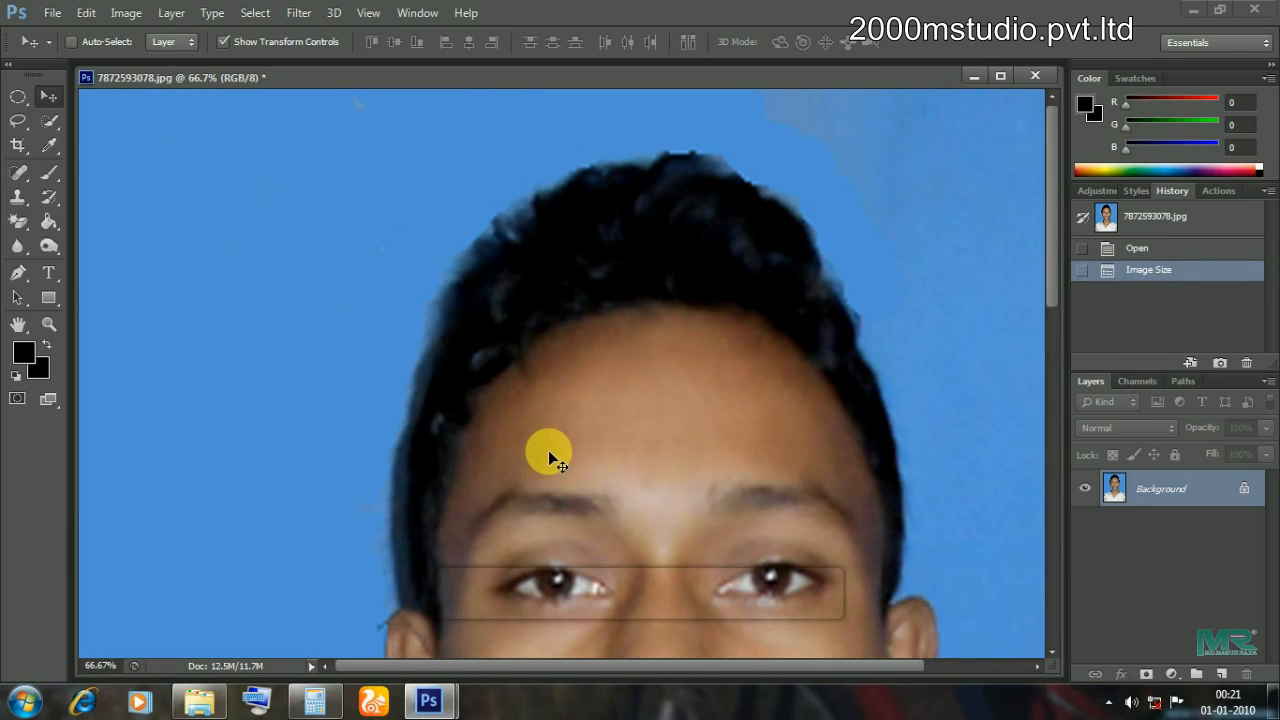
# Zoom the 1818 × 2400 portrait out and in, ending at 25% with the whole photo visible.
pyautogui.hotkey('ctrl', '-')
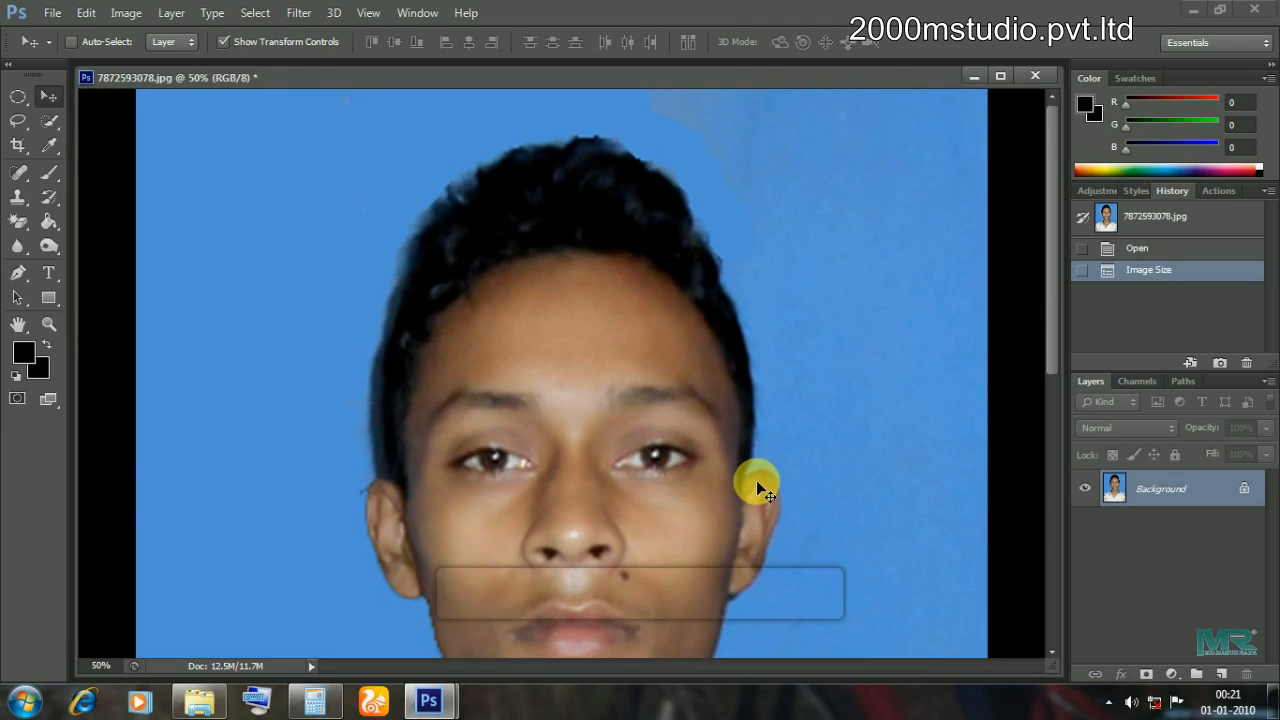
pyautogui.hotkey('ctrl', '-')
pyautogui.hotkey('ctrl', '-')
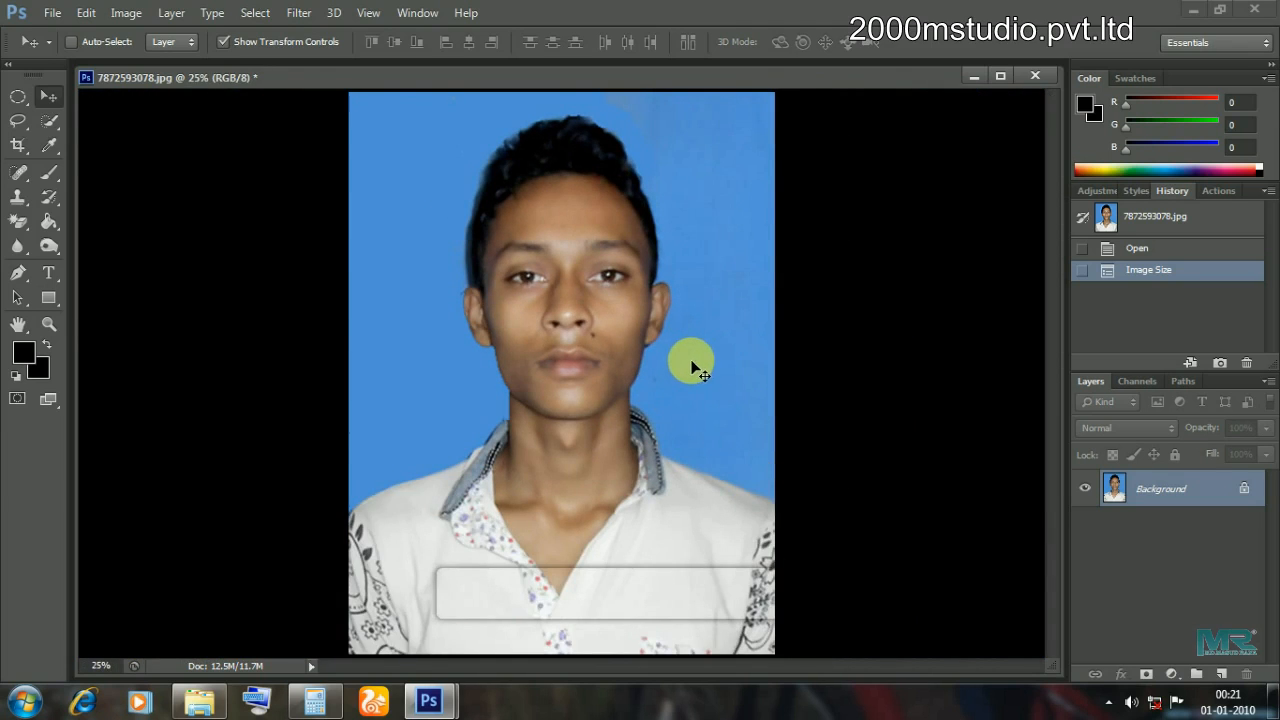
pyautogui.hotkey('ctrl', '+')
pyautogui.hotkey('ctrl', '+')
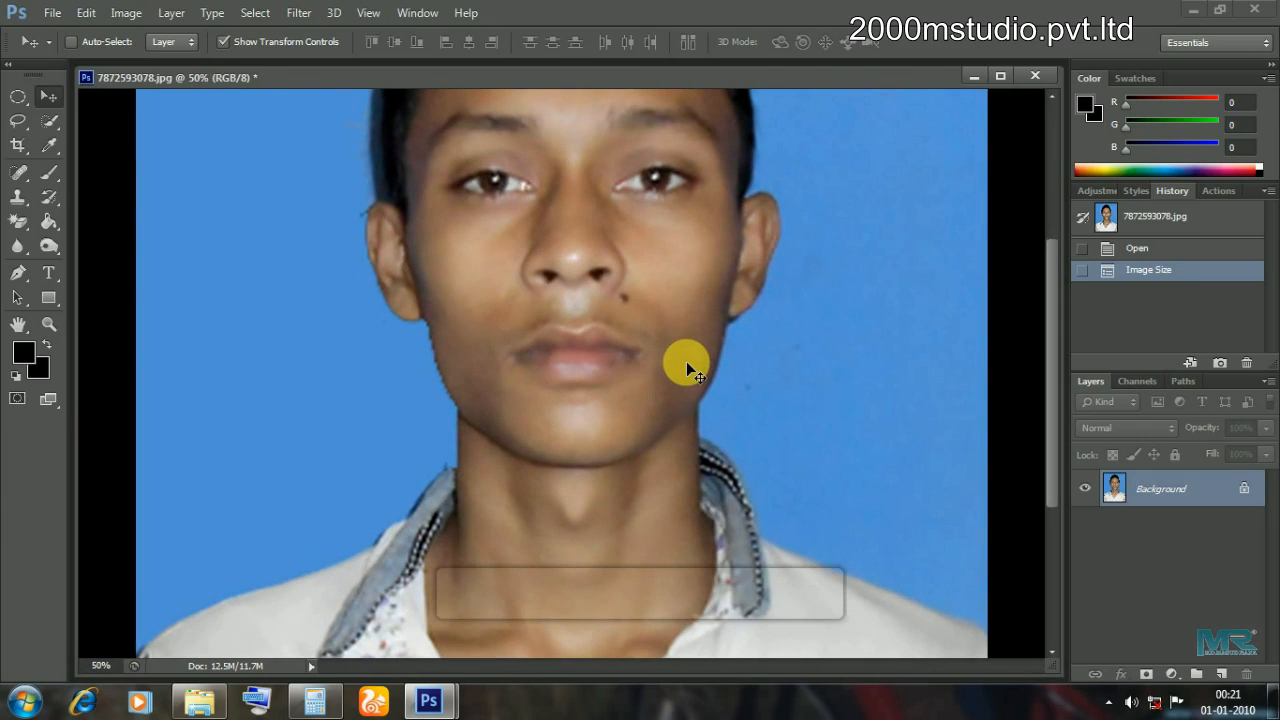
pyautogui.hotkey('ctrl', '-')
pyautogui.hotkey('ctrl', '-')
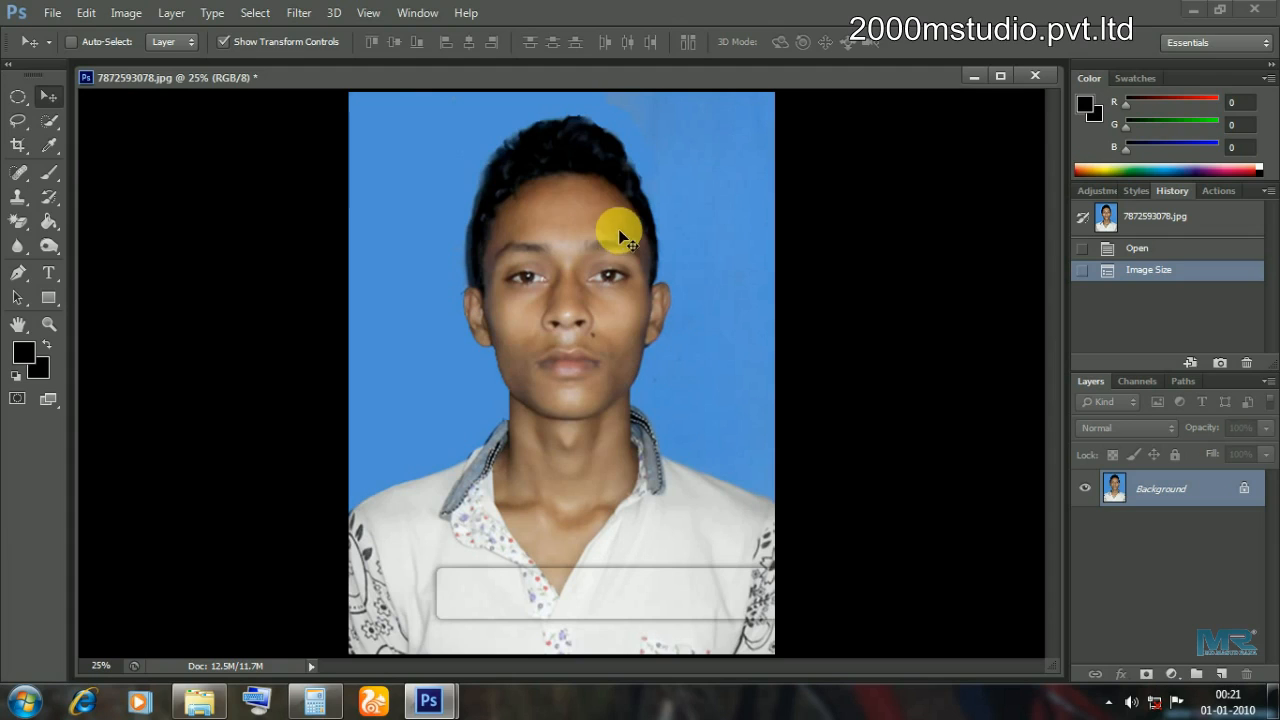
pyautogui.click(50, 14)
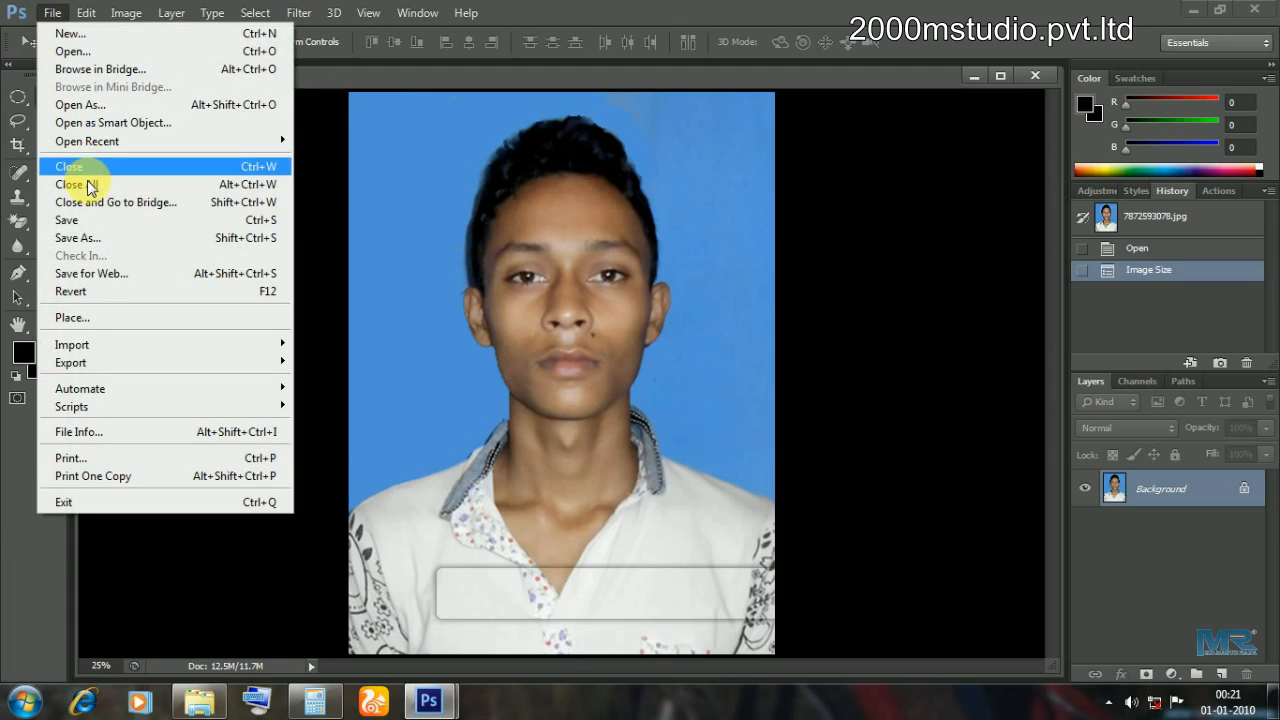
pyautogui.click(88, 220)
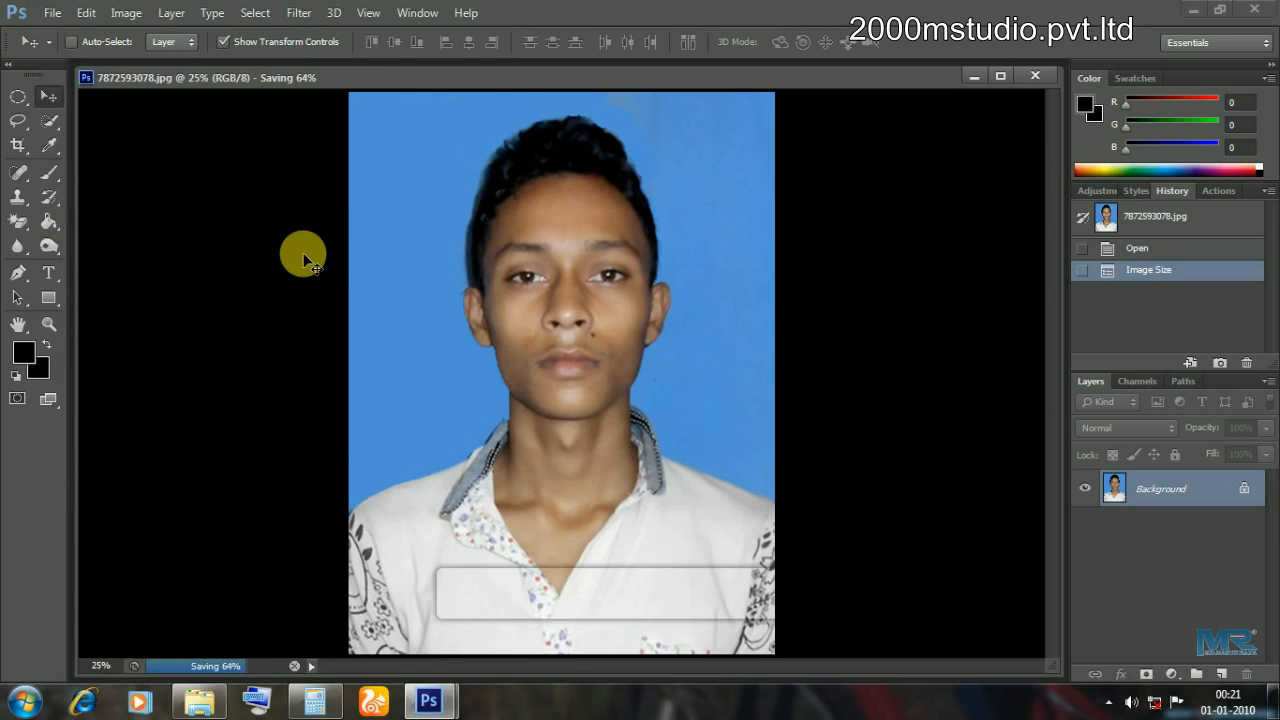
pyautogui.click(299, 13)
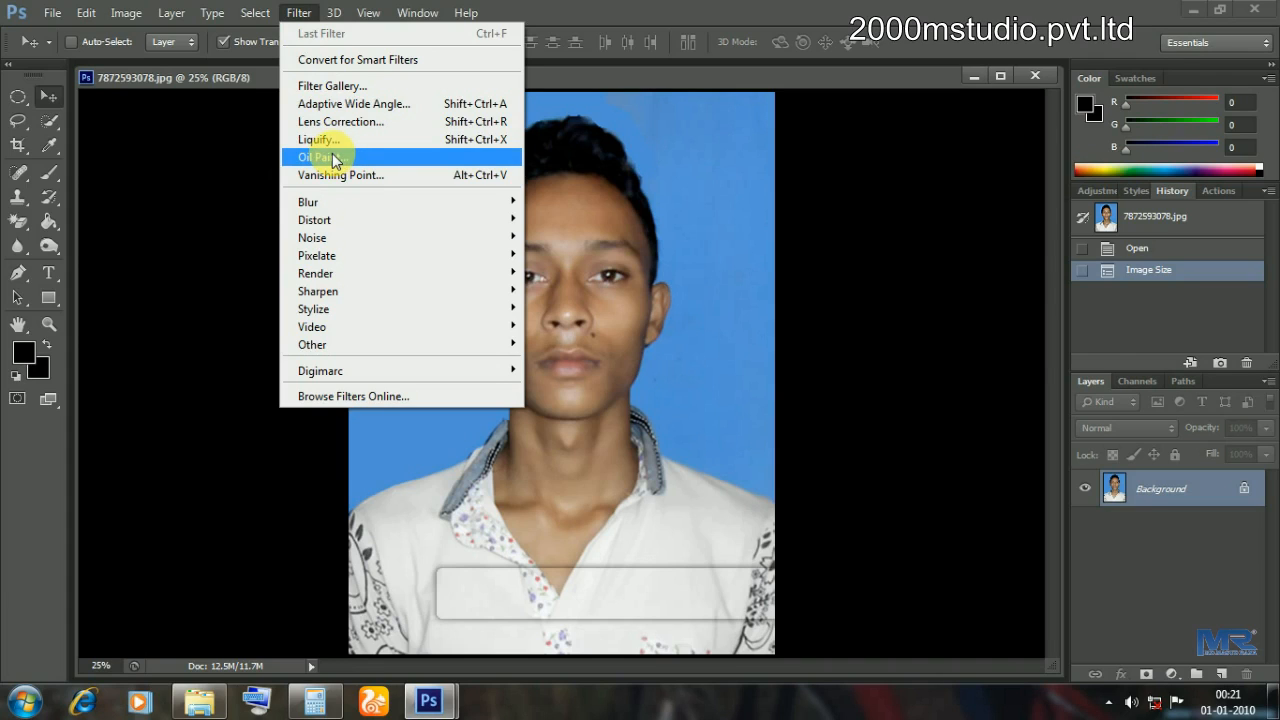
# Apply Motion Blur at Angle 0° and Distance 10 pixels, with the preview zoomed out.
pyautogui.moveTo(351, 204)
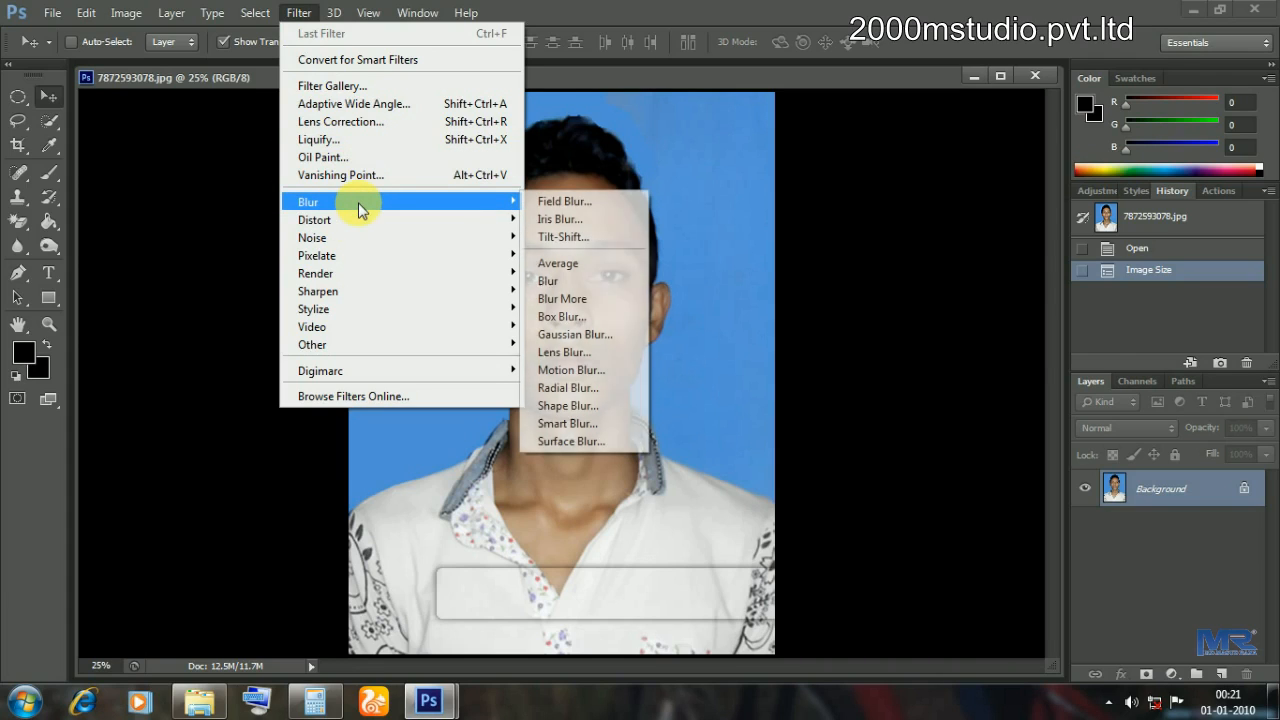
pyautogui.click(588, 372)
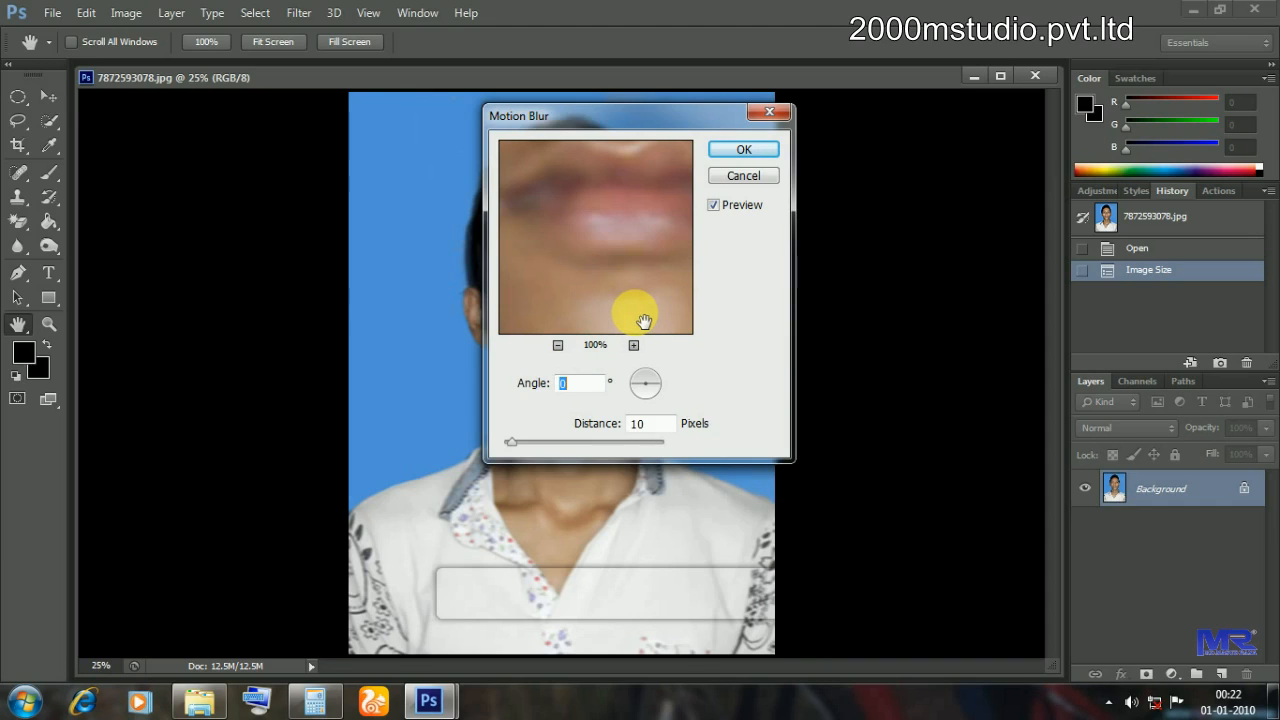
pyautogui.click(557, 345)
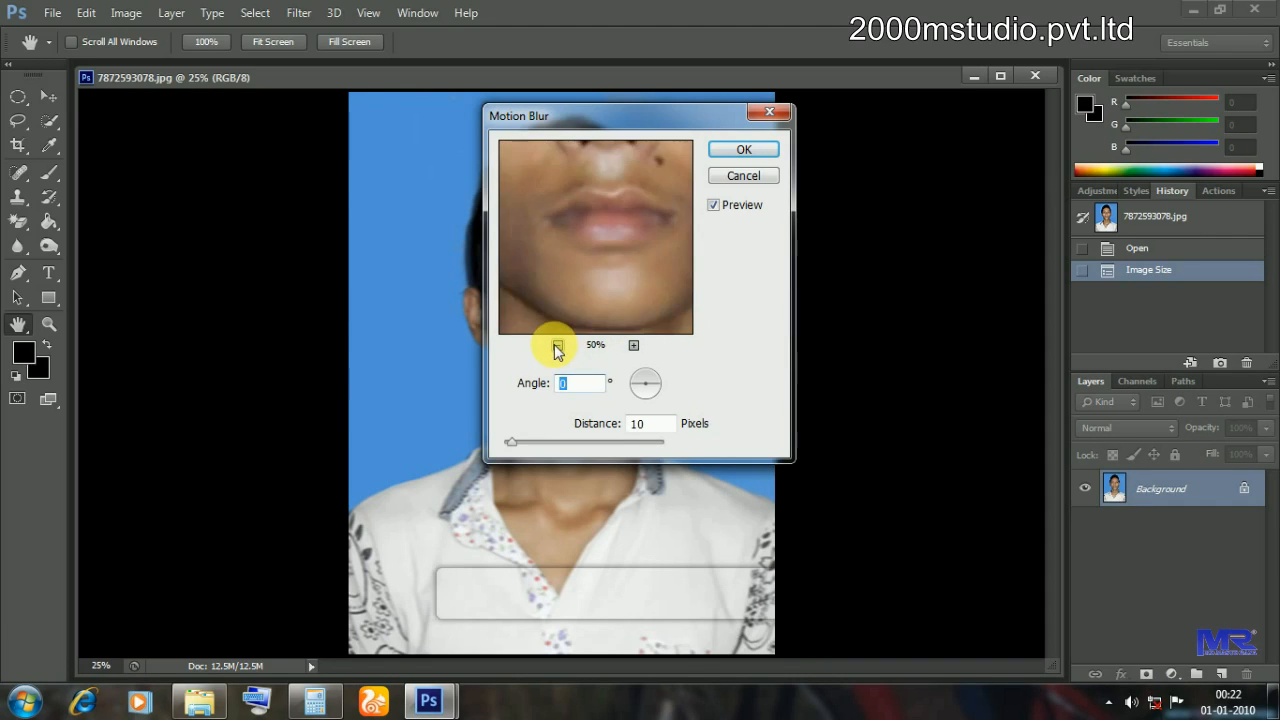
pyautogui.click(557, 345)
pyautogui.click(557, 345)
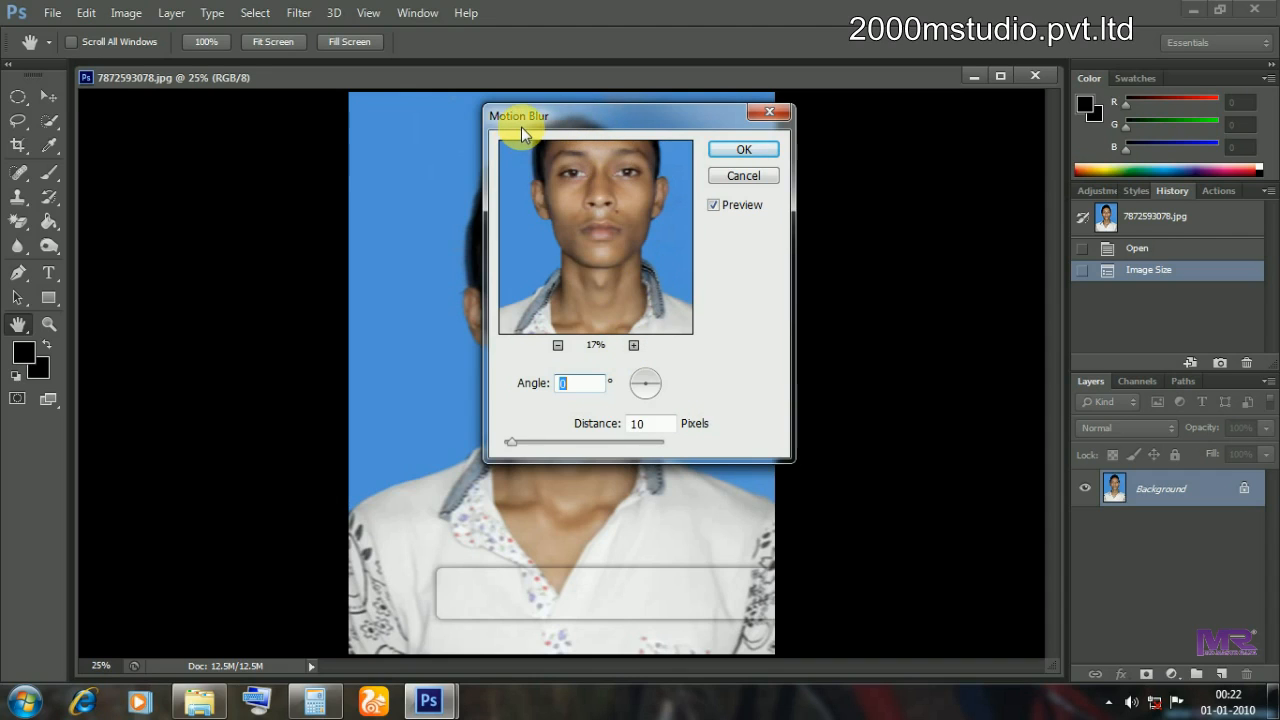
pyautogui.moveTo(545, 120); pyautogui.dragTo(578, 175)
pyautogui.click(795, 212)
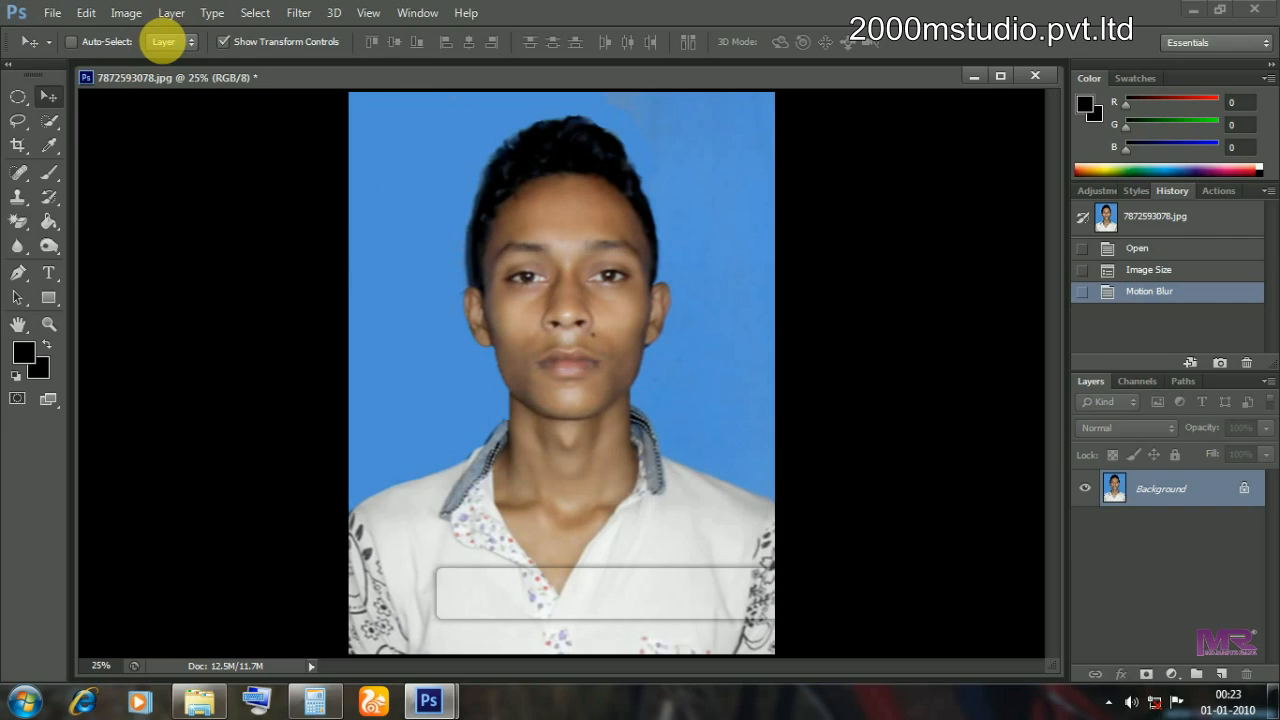
# Create a blank Untitled-1 document with default settings, then return to the portrait.
pyautogui.hotkey('ctrl', 'n')
pyautogui.press('Return')
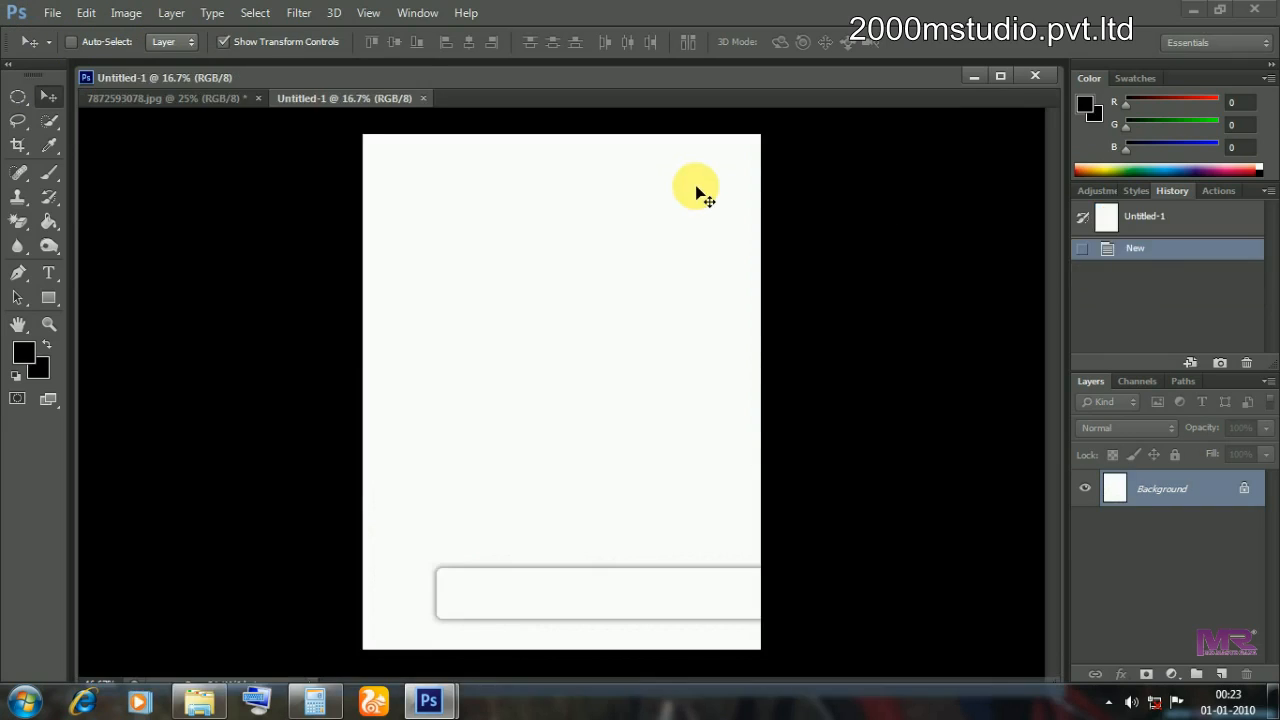
pyautogui.click(202, 99)
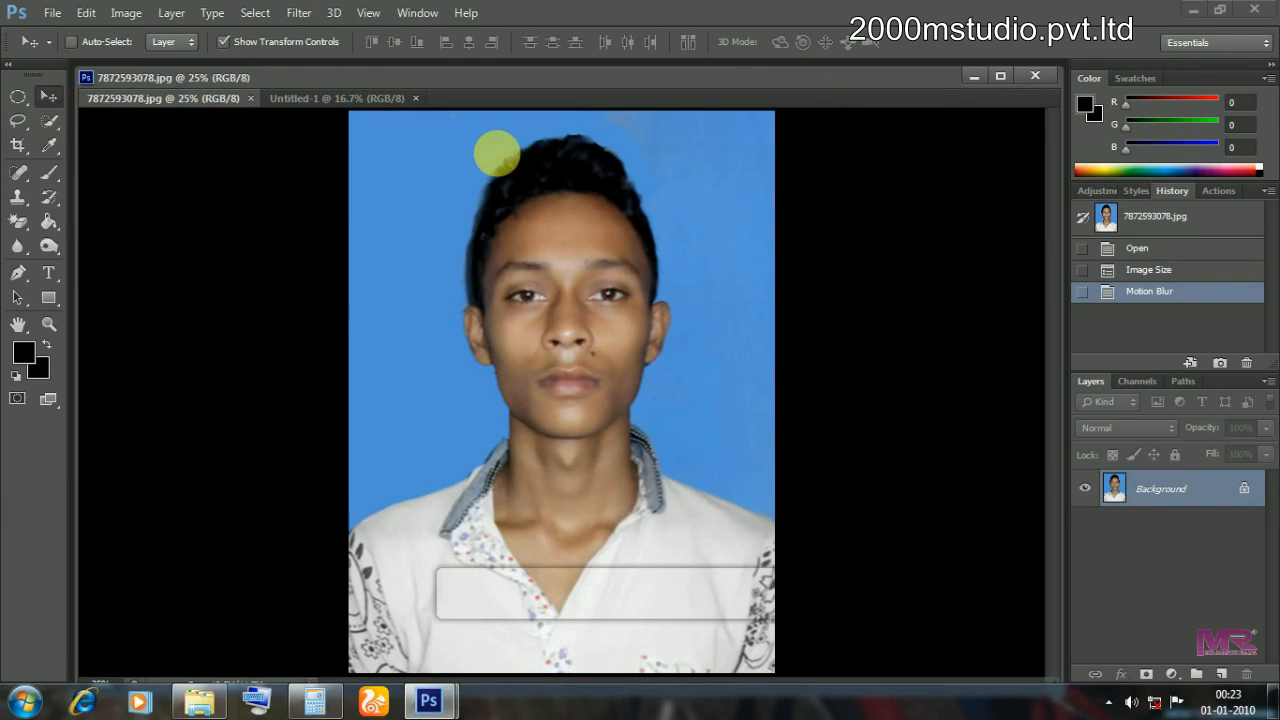
# Adjust the portrait's Hue to +11 and Saturation to −9.
pyautogui.hotkey('ctrl', 'u')
pyautogui.moveTo(596, 252); pyautogui.dragTo(606, 253)
pyautogui.moveTo(596, 297); pyautogui.dragTo(588, 297)
pyautogui.click(800, 164)
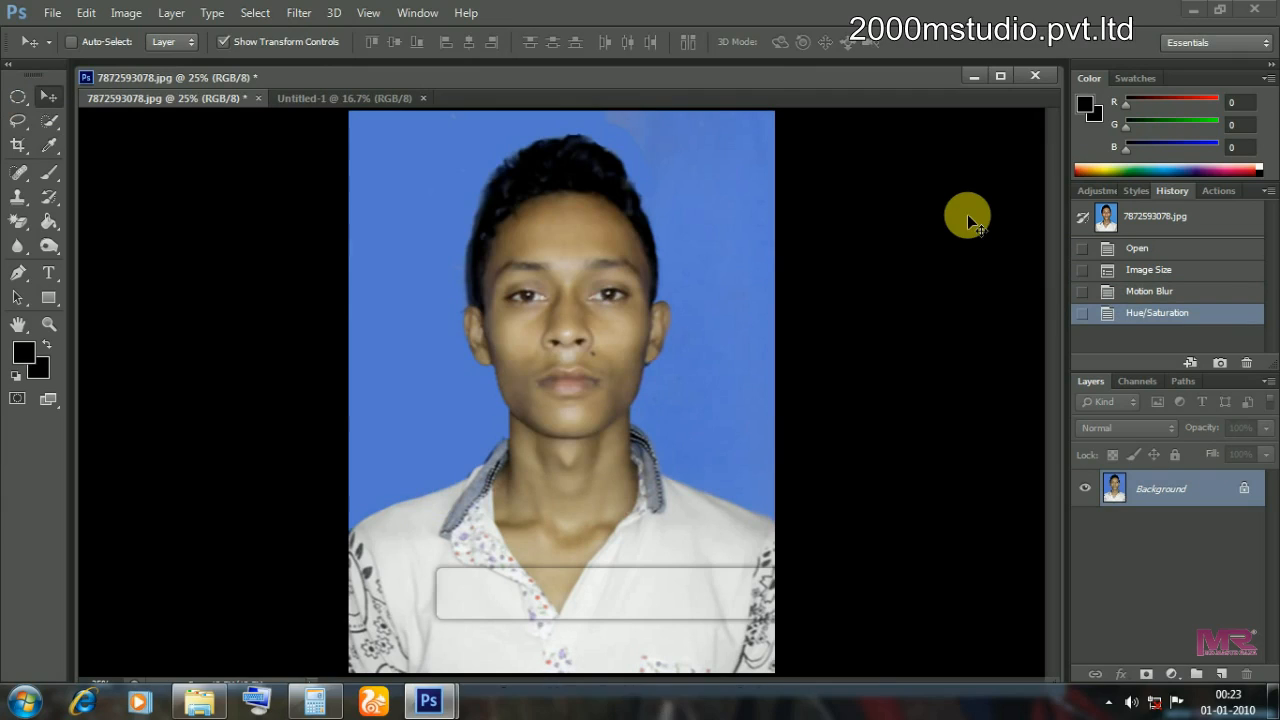